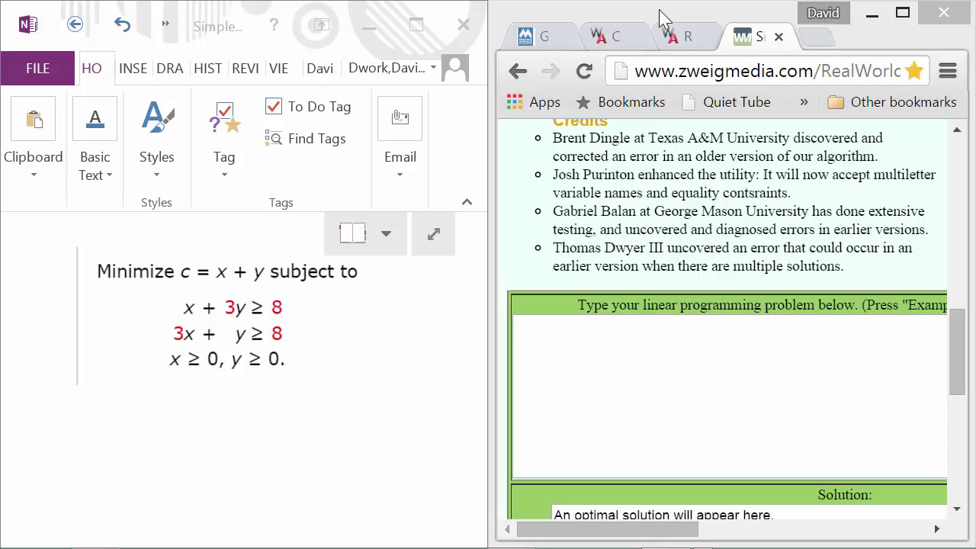
# Step: Maximize the browser window and read the simplex method tool's notes on input format, display modes and inequality symbols
pyautogui.moveTo(646, 13); pyautogui.dragTo(488, 0)
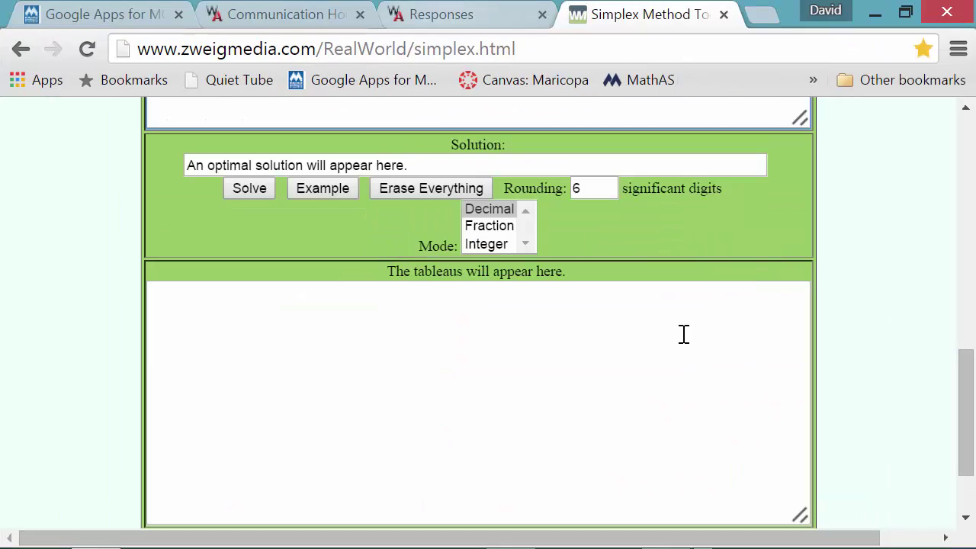
pyautogui.scroll(12, 605, 355)
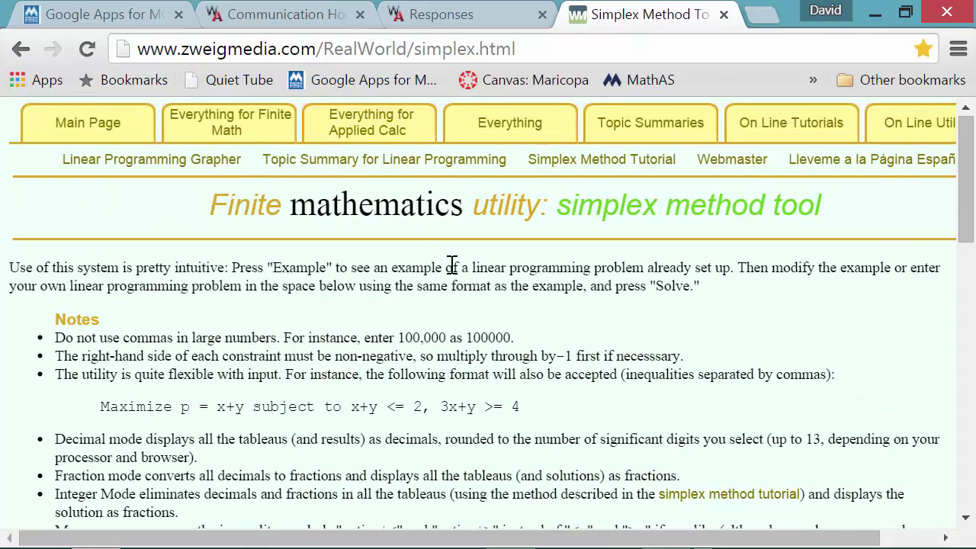
pyautogui.scroll(-3, 453, 264)
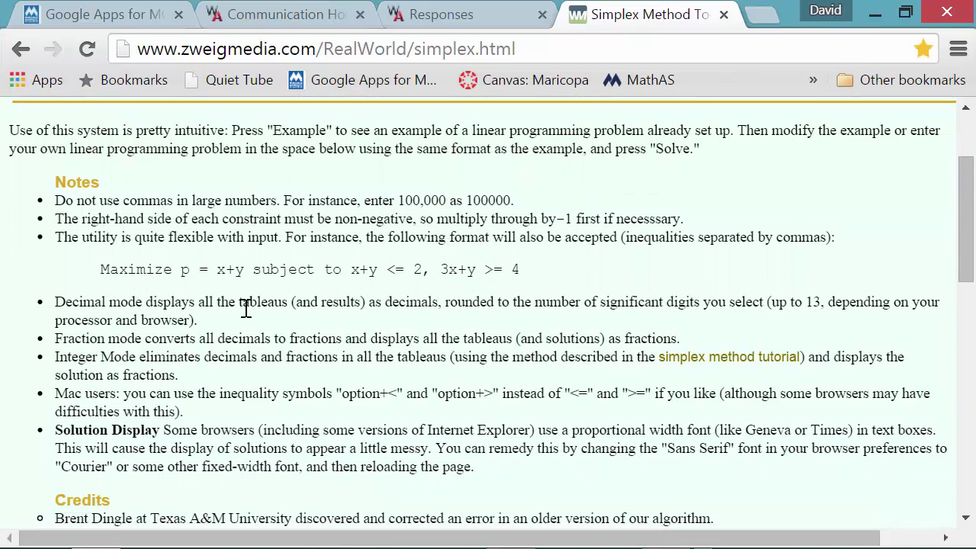
pyautogui.scroll(-5, 238, 418)
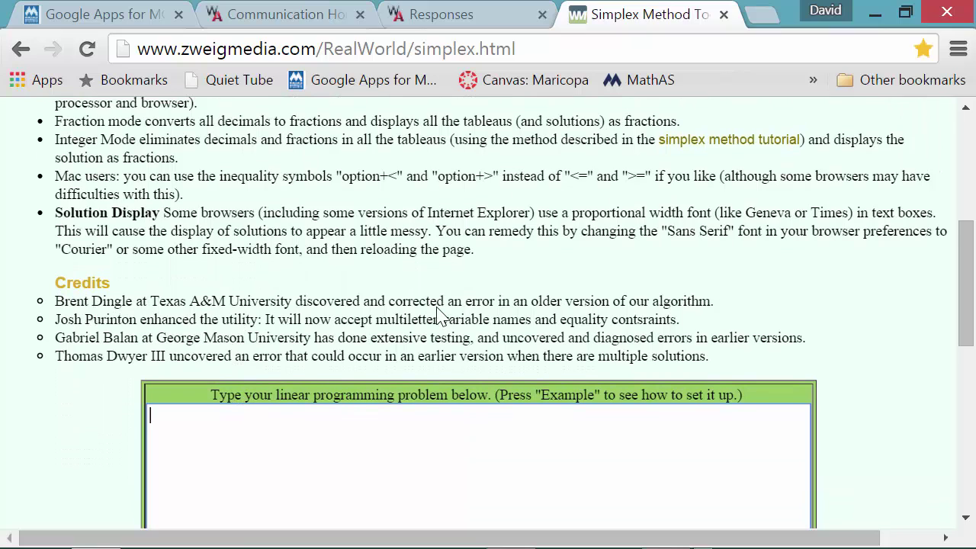
pyautogui.scroll(1, 439, 315)
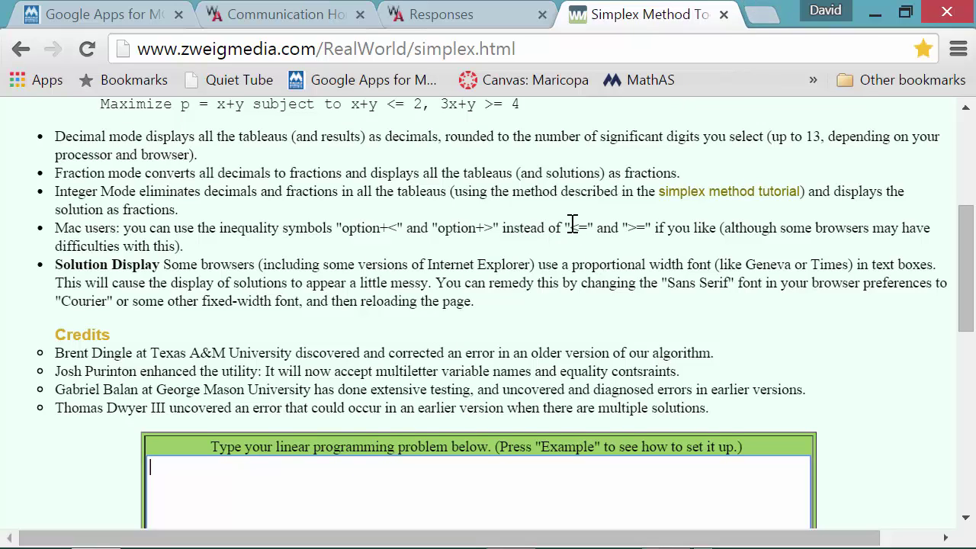
pyautogui.scroll(-5, 573, 227)
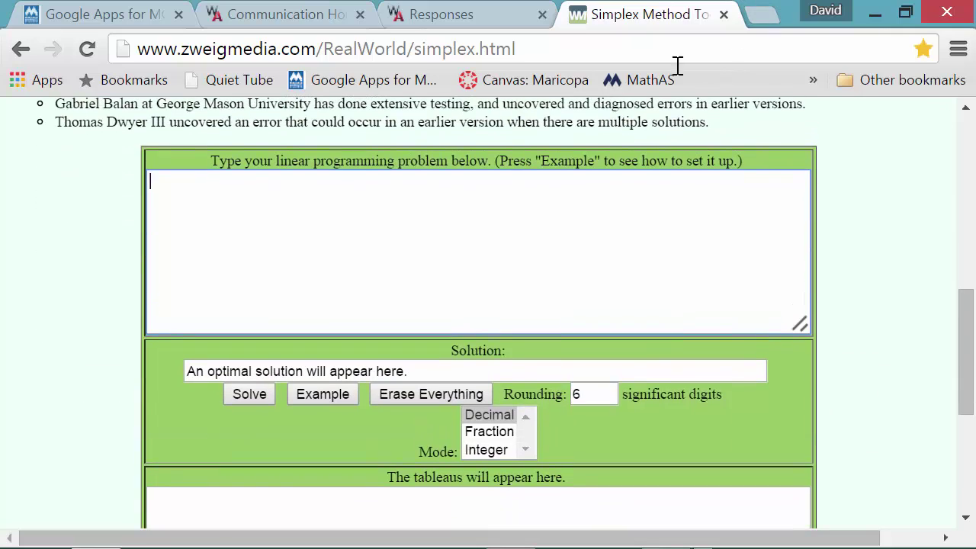
# Step: Place the browser beside the OneNote problem and enter the objective line "minimize c=x+y" in the linear programming problem box
pyautogui.press('super+Right')
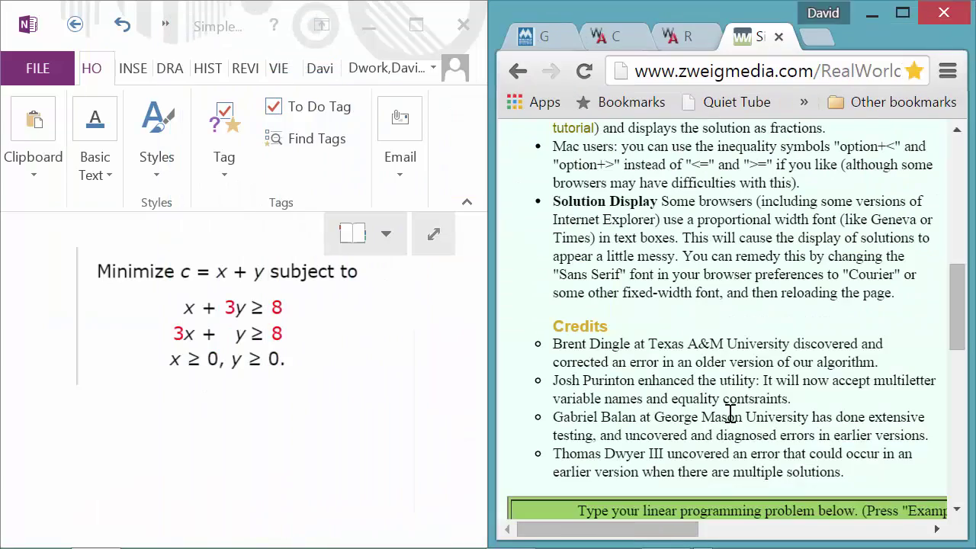
pyautogui.scroll(-3, 734, 344)
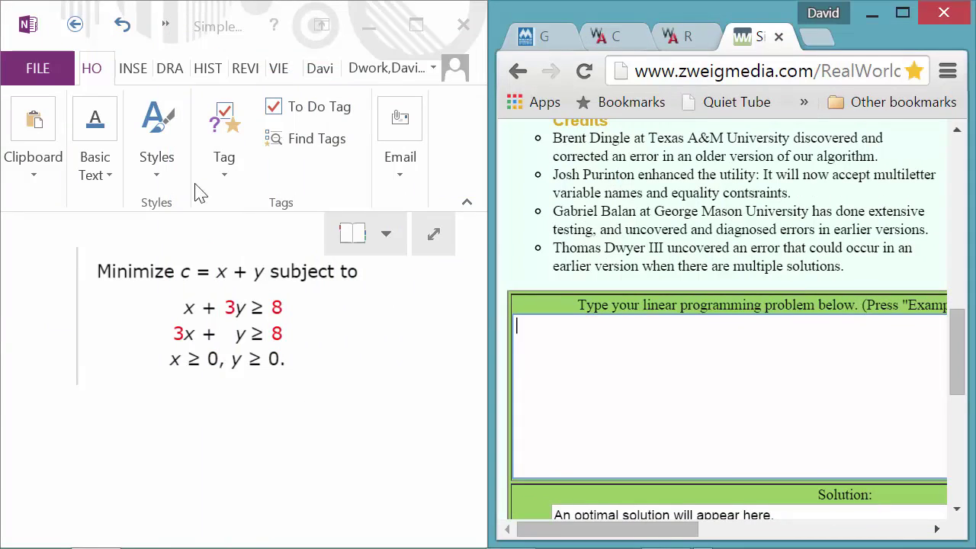
pyautogui.click(576, 337)
pyautogui.write('minimize c=x+7y')
pyautogui.press('Return')
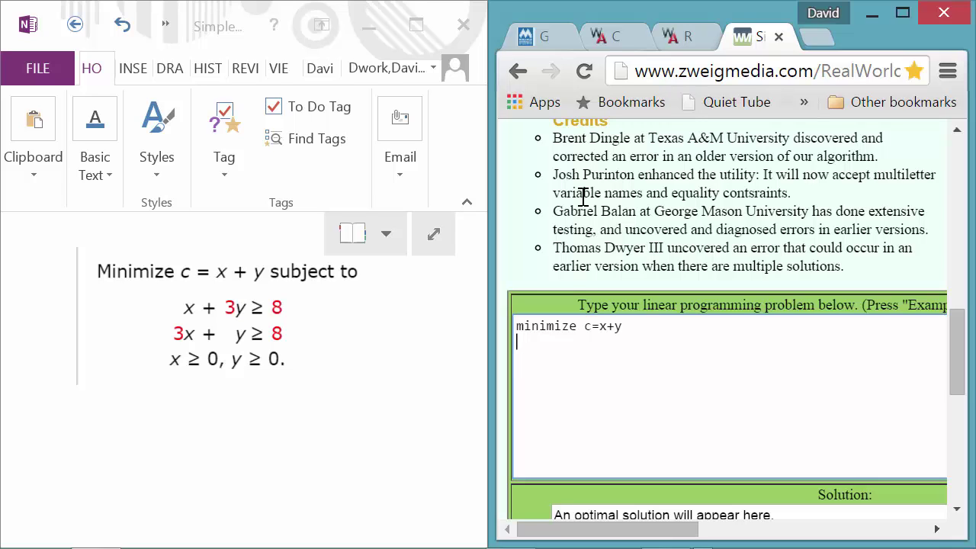
# Step: Add the constraints "x+3y>=8" and "3x+y>=8" on separate lines below the objective
pyautogui.write('x+3y>=')
pyautogui.write('8')
pyautogui.press('Return')
pyautogui.write('3x+y')
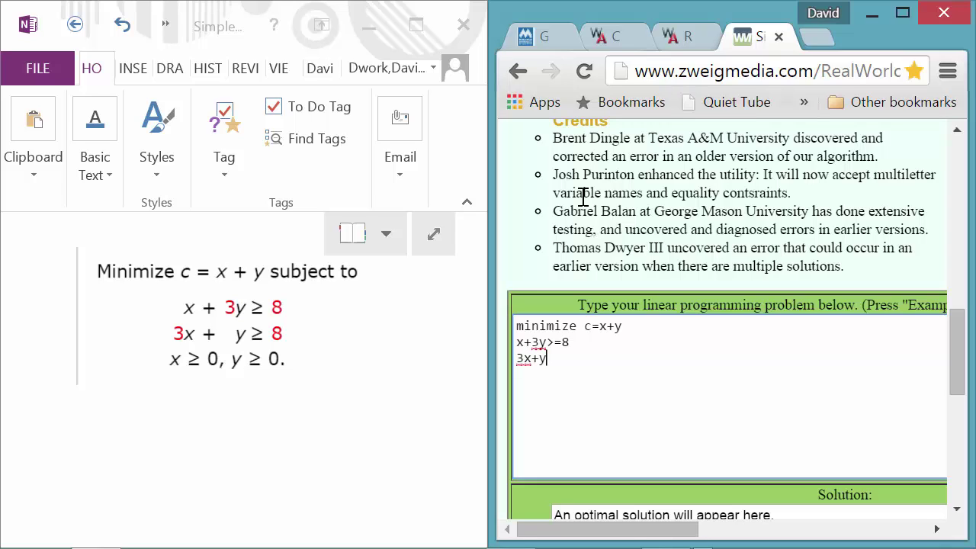
pyautogui.write('>=8')
# Step: Maximize the browser window and solve the linear programming problem in Integer mode
pyautogui.scroll(-1, 753, 191)
pyautogui.moveTo(782, 11); pyautogui.dragTo(546, 5)
pyautogui.scroll(4, 573, 397)
pyautogui.scroll(-1, 576, 404)
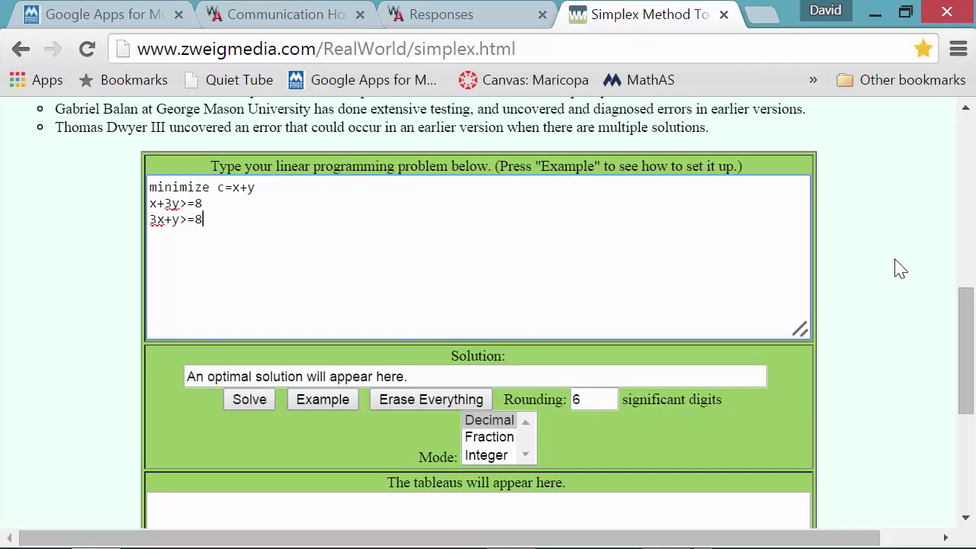
pyautogui.scroll(-1, 895, 267)
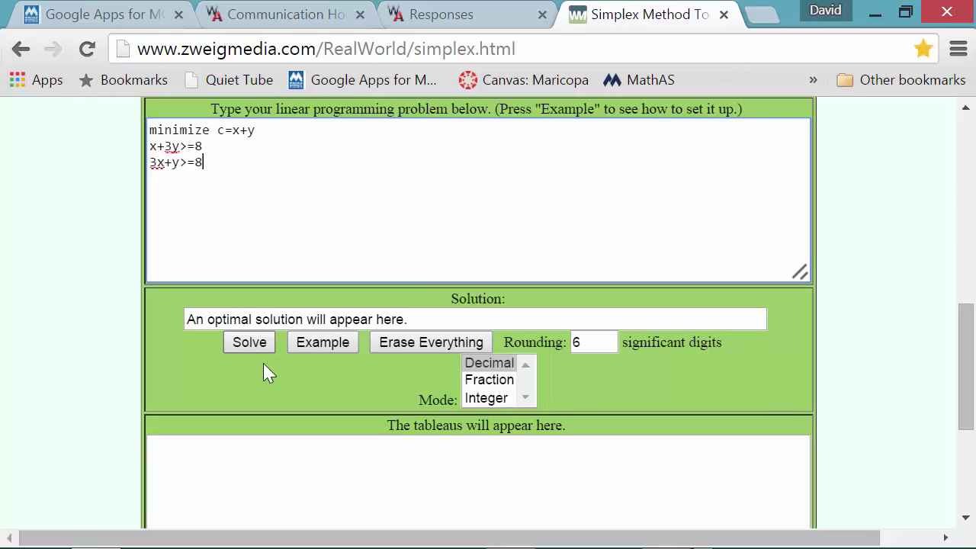
pyautogui.click(491, 403)
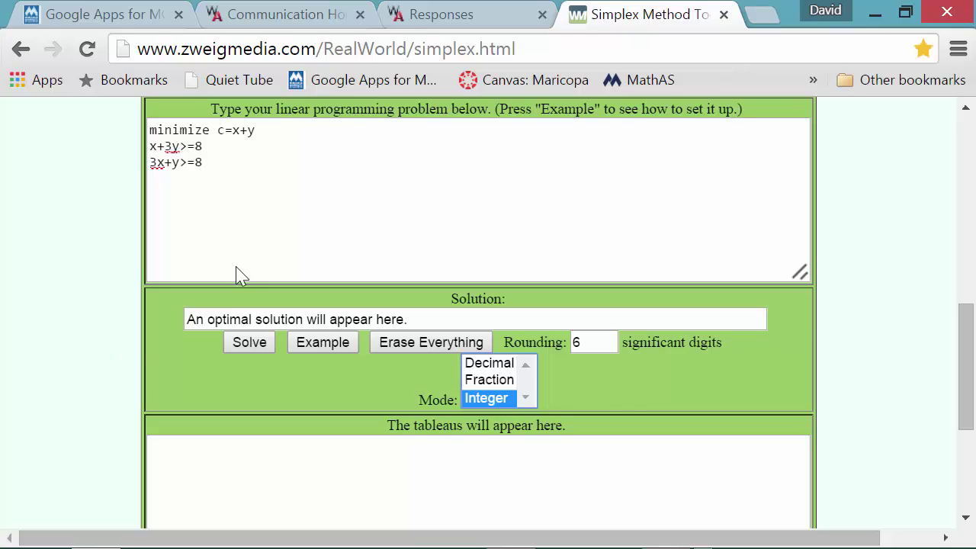
pyautogui.click(235, 349)
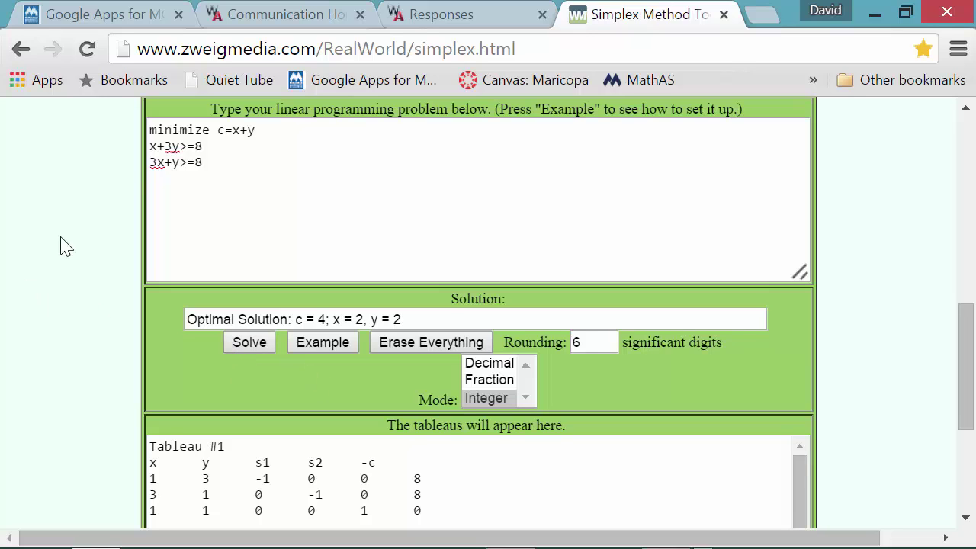
# Step: Examine the solution and all tableaus, highlighting the pivot entries in Tableau #2's y column and Tableau #3's x column
pyautogui.scroll(-1, 61, 247)
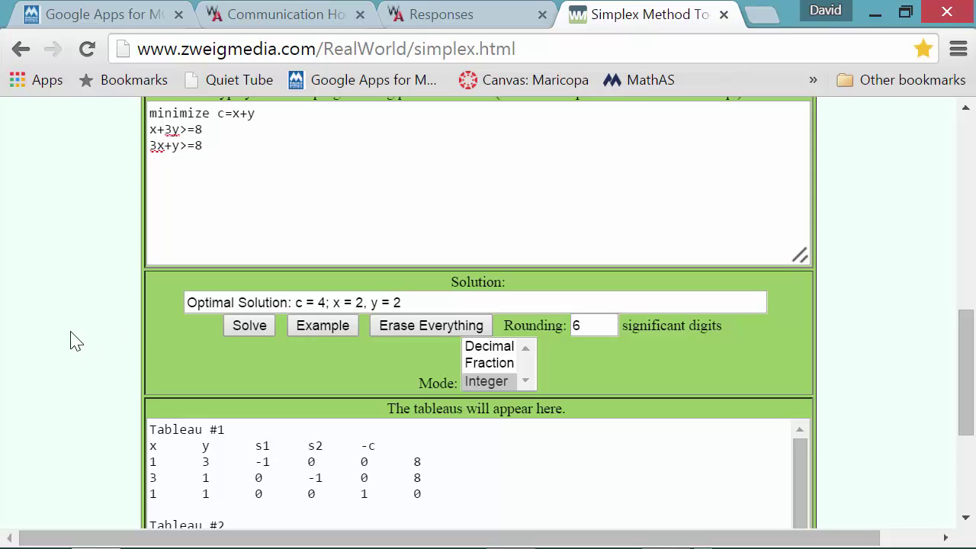
pyautogui.scroll(-3, 77, 341)
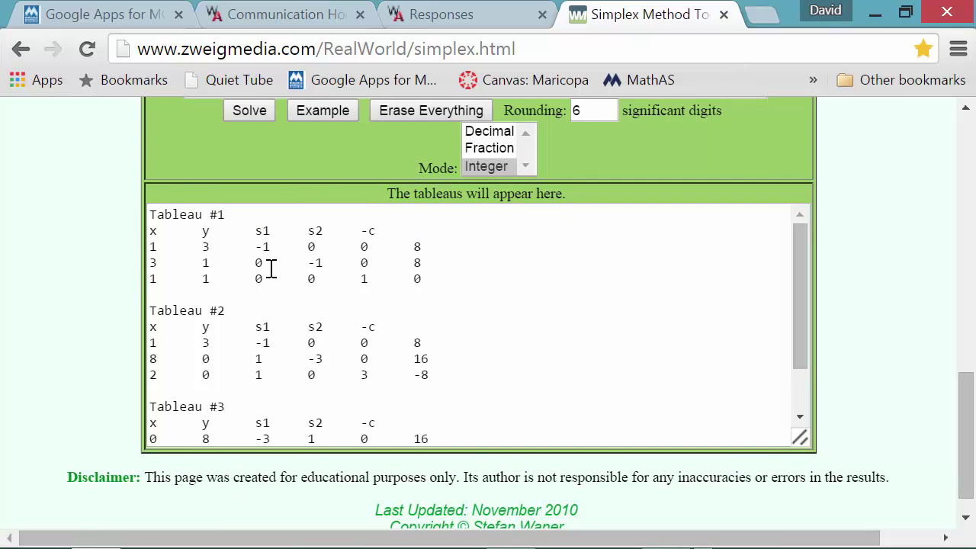
pyautogui.click(806, 269)
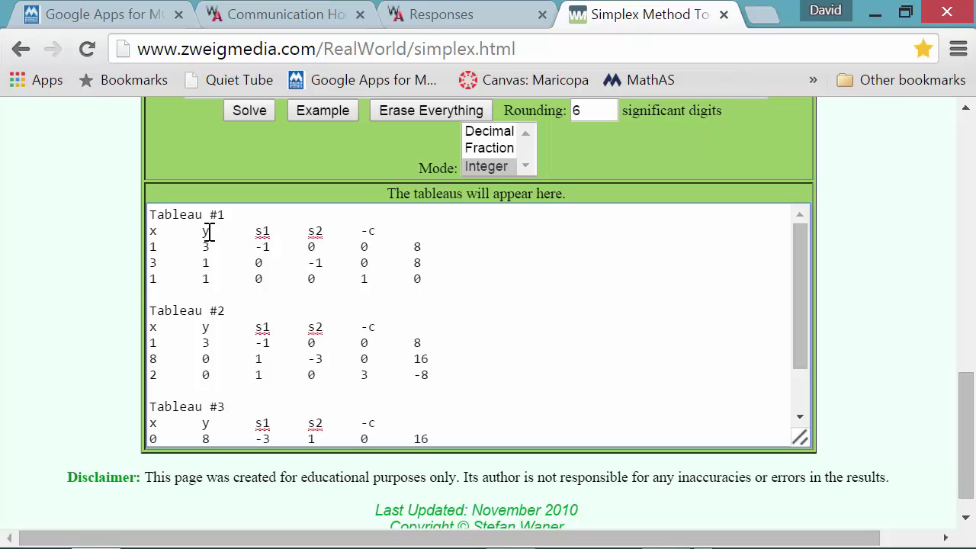
pyautogui.doubleClick(205, 343)
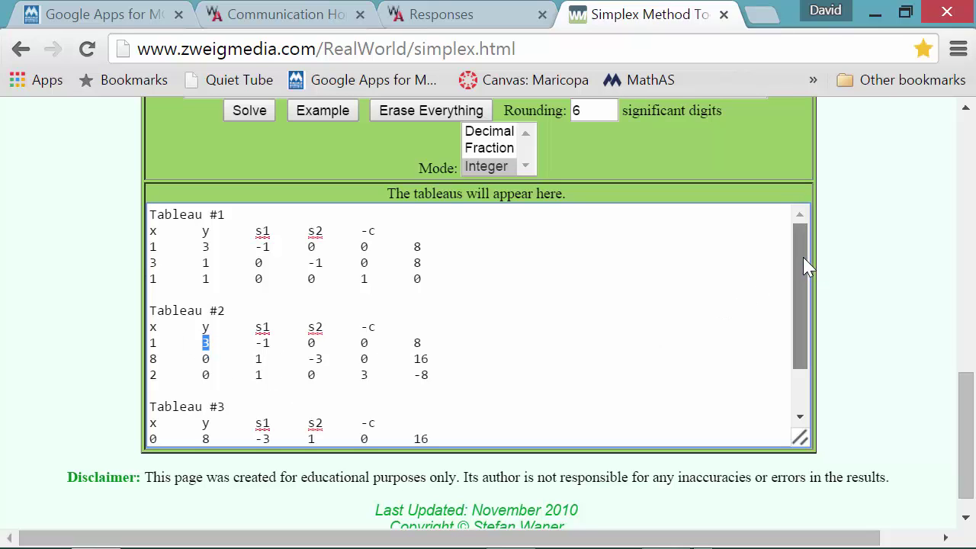
pyautogui.moveTo(811, 257); pyautogui.dragTo(811, 320)
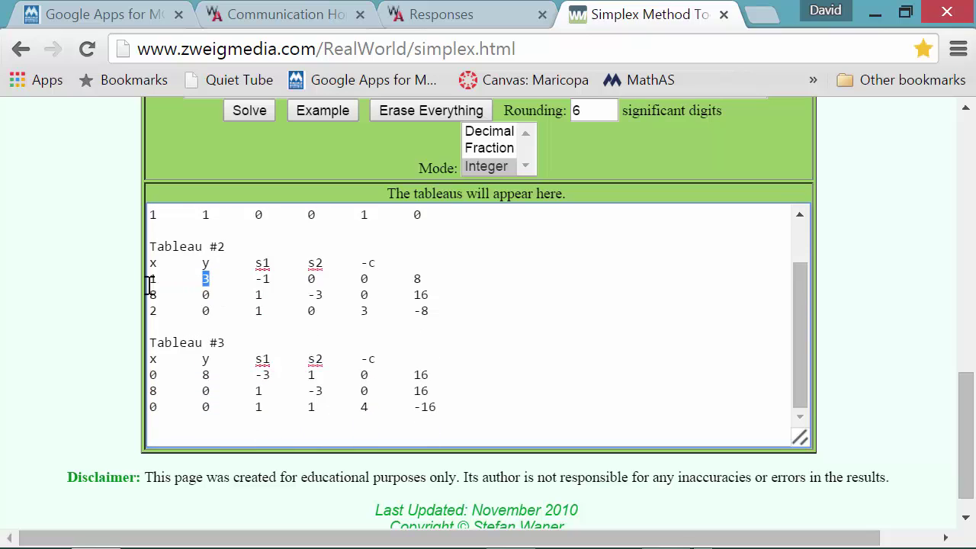
pyautogui.doubleClick(155, 390)
pyautogui.scroll(5, 889, 381)
pyautogui.scroll(2, 894, 382)
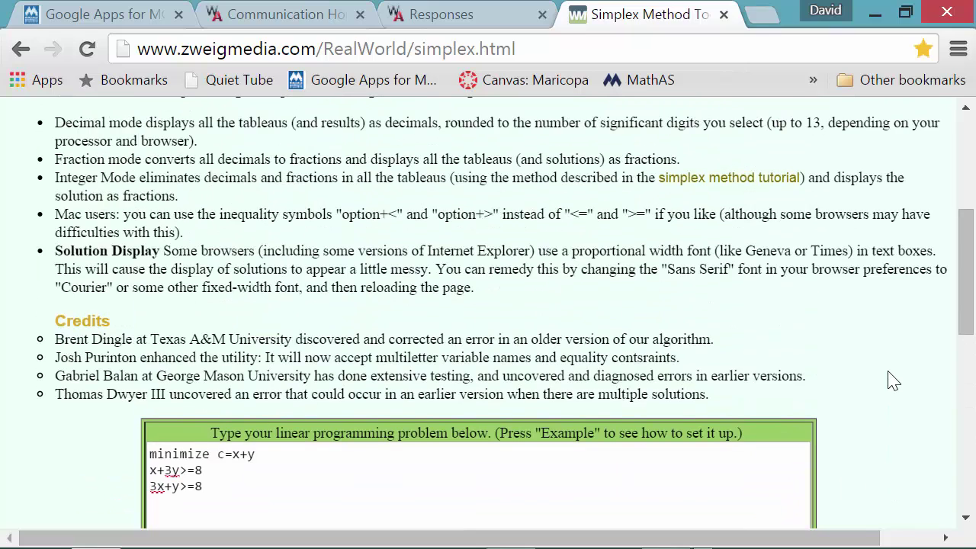
pyautogui.scroll(-6, 893, 381)
pyautogui.scroll(-1, 894, 381)
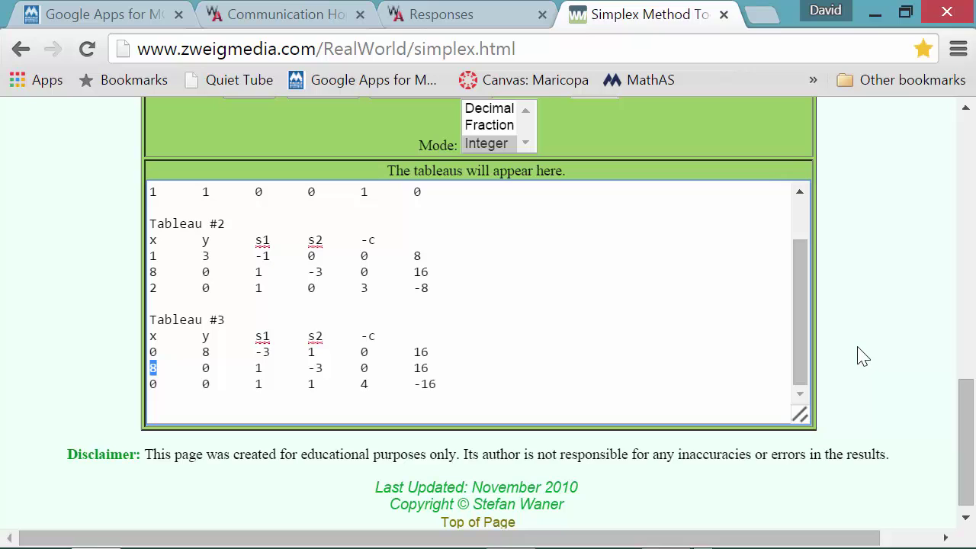
pyautogui.scroll(10, 861, 356)
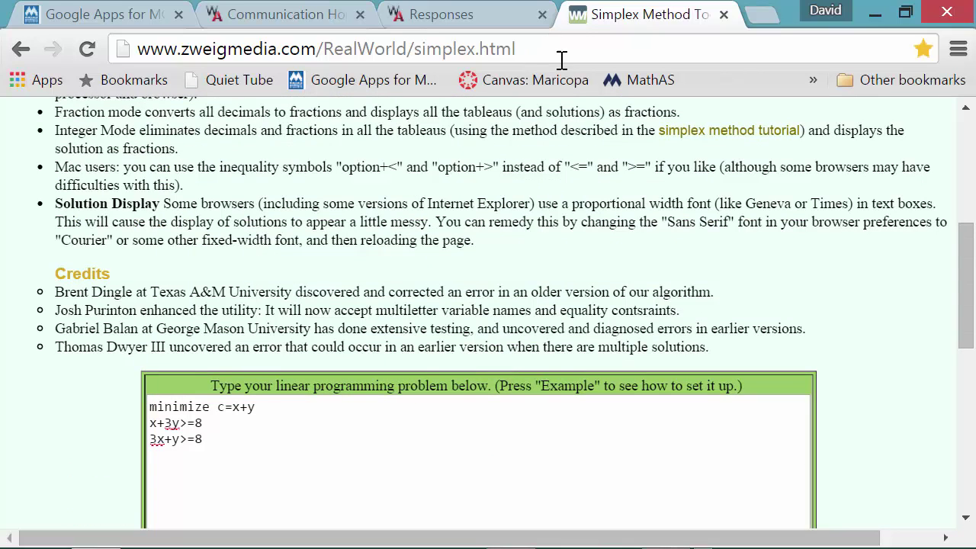
pyautogui.click(681, 532)
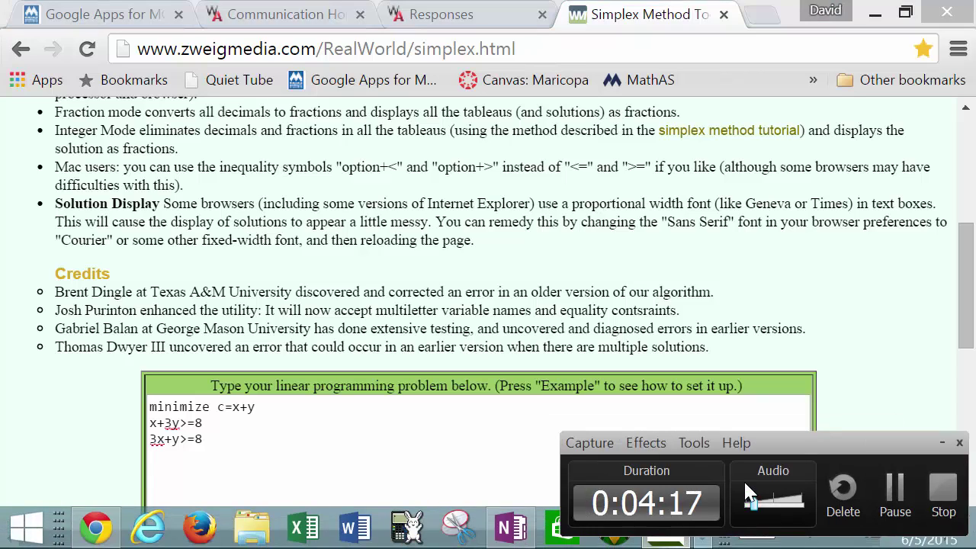